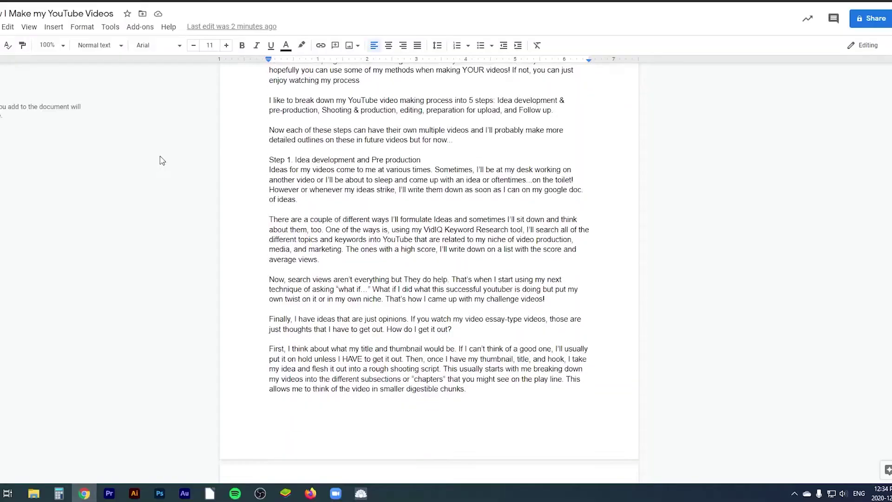
# Read further through the video script, past the section on idea development and pre-production
pyautogui.scroll(-3, 160, 162)
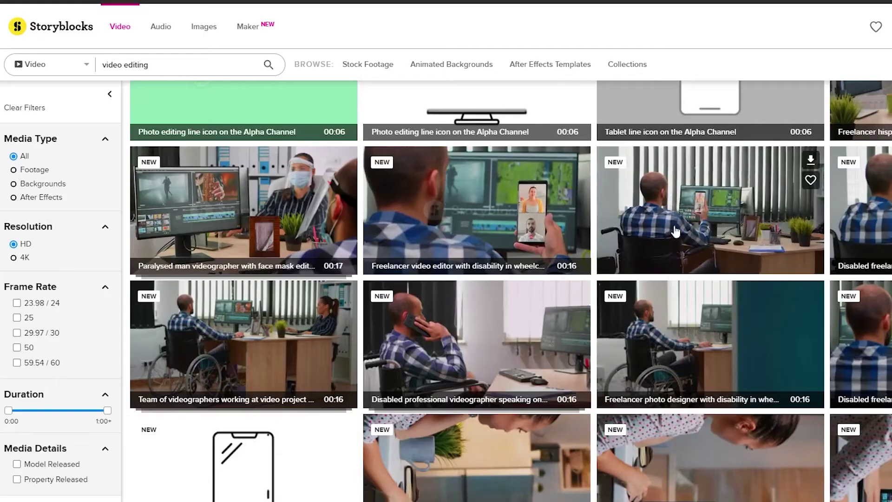
# Browse the Storyblocks results for video editing clips, and open the Mood filters in Artlist's music library
pyautogui.scroll(-1, 282, 178)
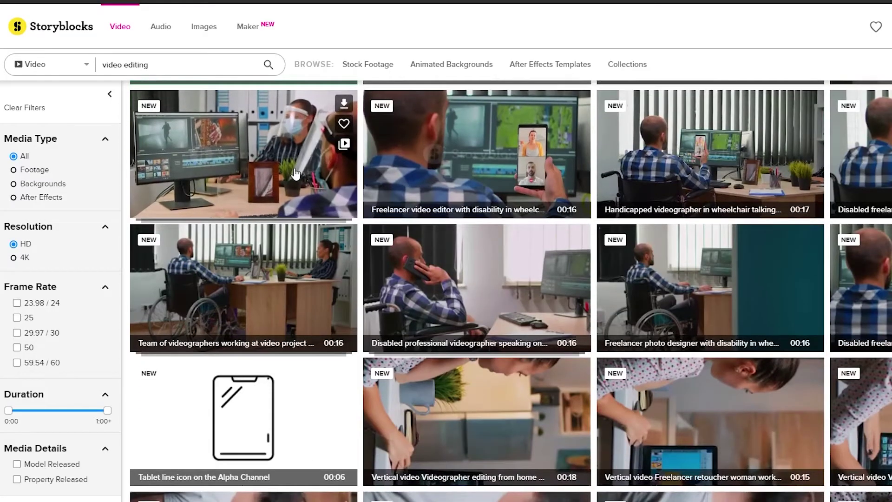
pyautogui.scroll(-8, 295, 175)
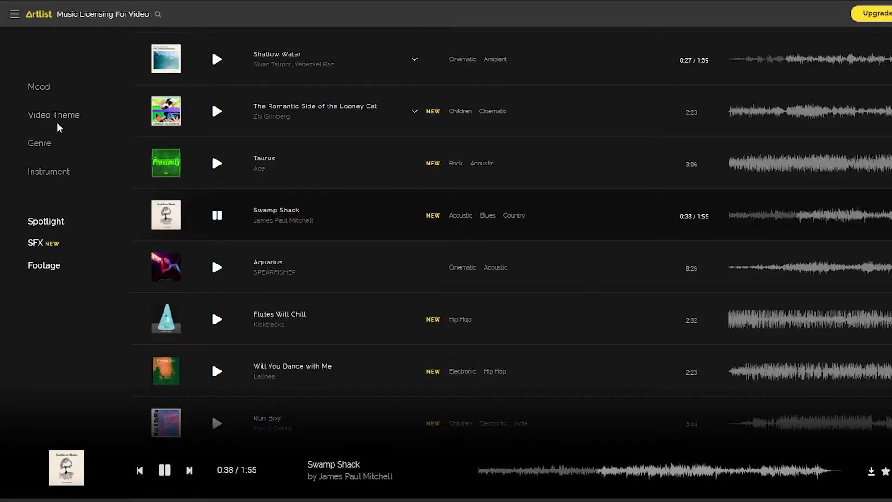
pyautogui.click(41, 89)
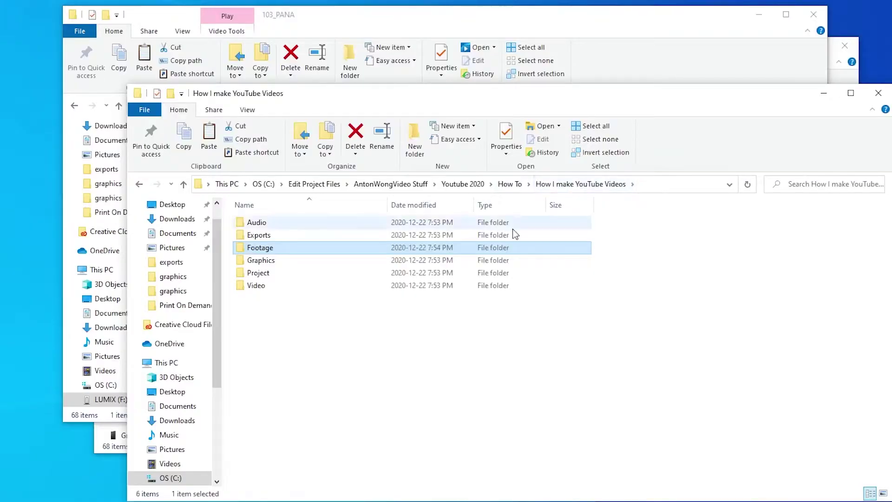
# Copy the camera clip P1030768 into the Footage folder of How I make YouTube Videos
pyautogui.moveTo(455, 108); pyautogui.dragTo(388, 45)
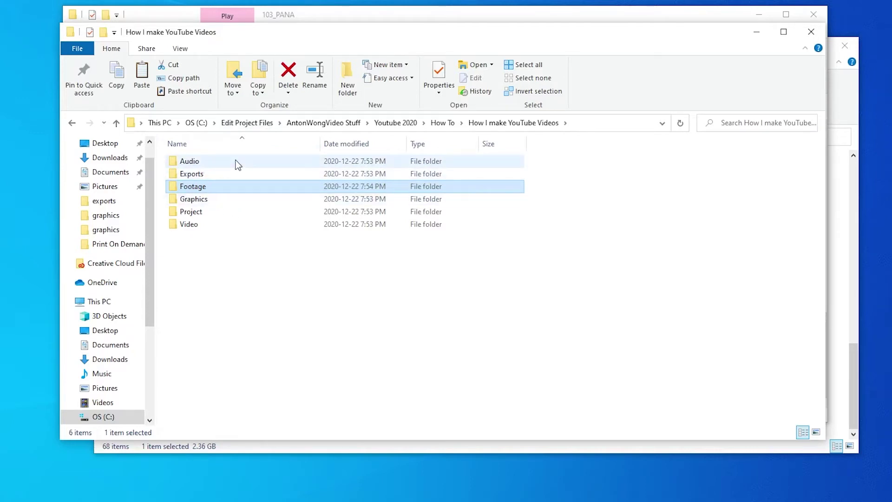
pyautogui.moveTo(571, 162); pyautogui.dragTo(428, 245)
pyautogui.click(392, 281)
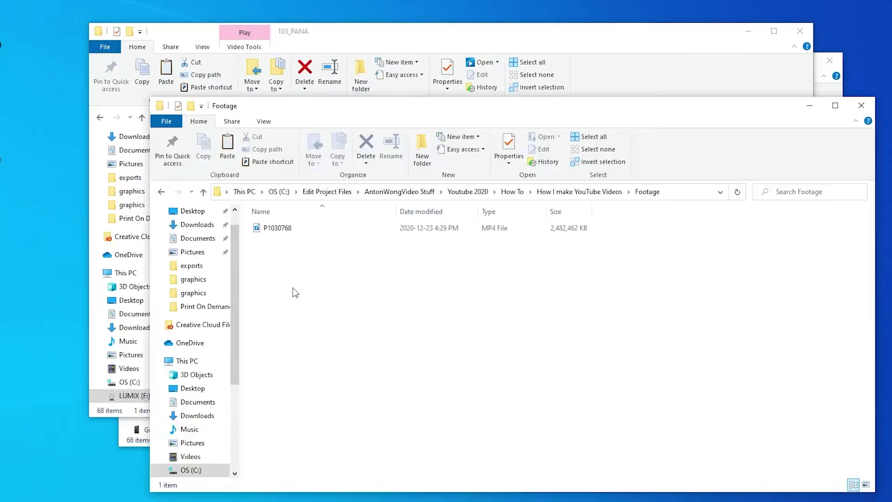
pyautogui.rightClick(288, 275)
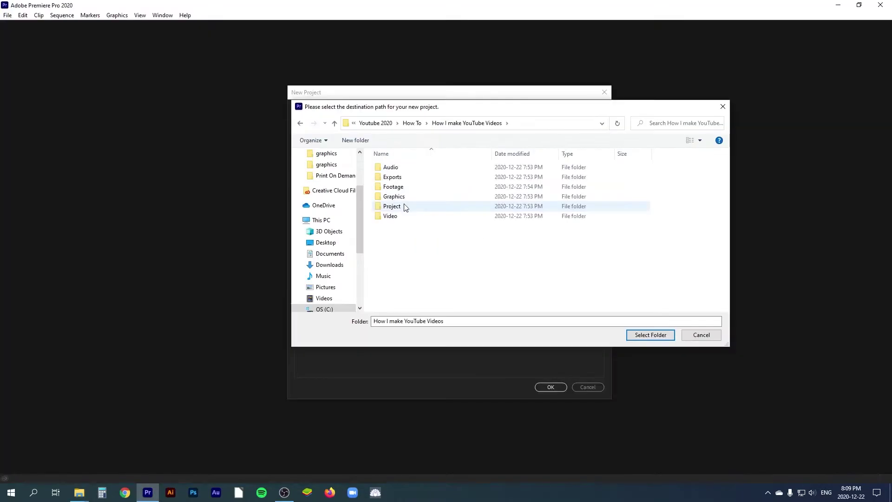
# In Premiere Pro, choose the Project folder inside How I make YouTube Videos as the new project's location
pyautogui.doubleClick(403, 206)
pyautogui.click(659, 339)
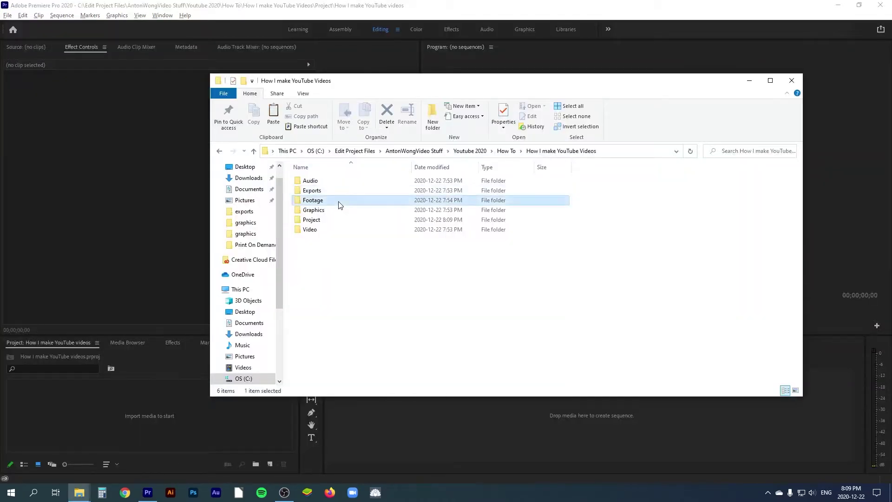
# Import the P1030768 clip from the Footage folder and create a sequence from it
pyautogui.doubleClick(340, 205)
pyautogui.moveTo(324, 205); pyautogui.dragTo(161, 428)
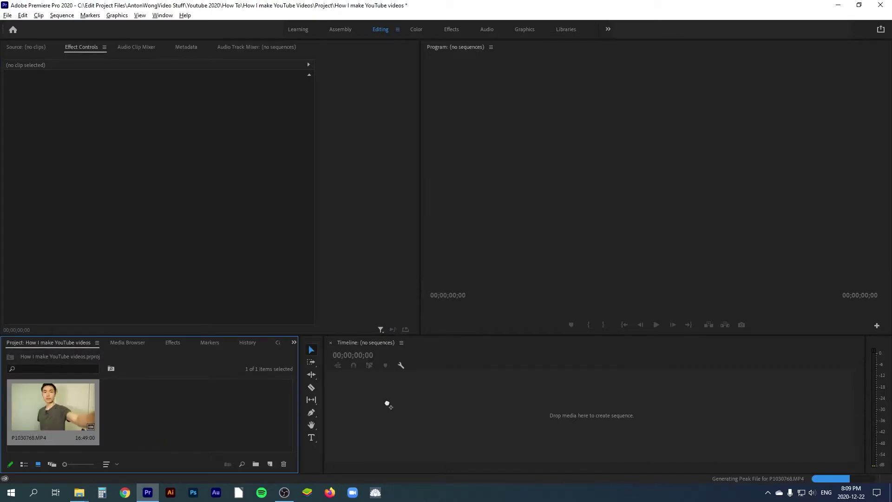
pyautogui.moveTo(388, 406); pyautogui.dragTo(389, 407)
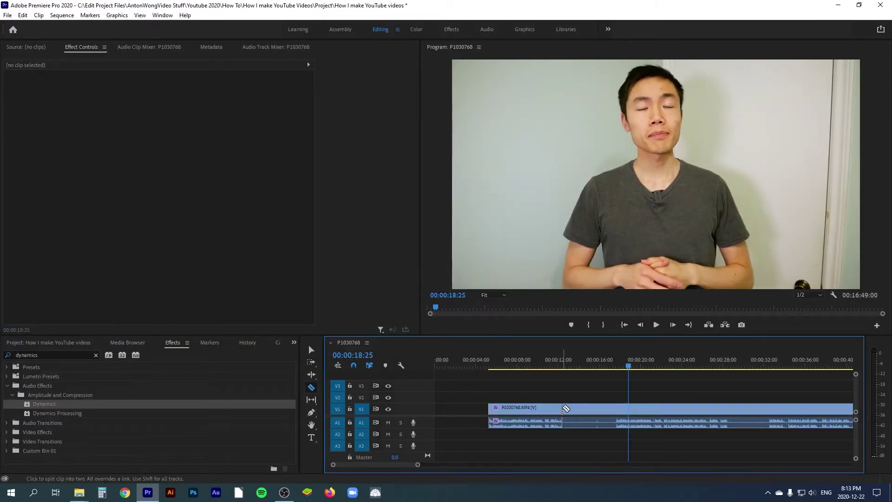
# Split the P1030768 clip at about 12 seconds and play the sequence
pyautogui.press('space')
pyautogui.scroll(-3, 574, 402)
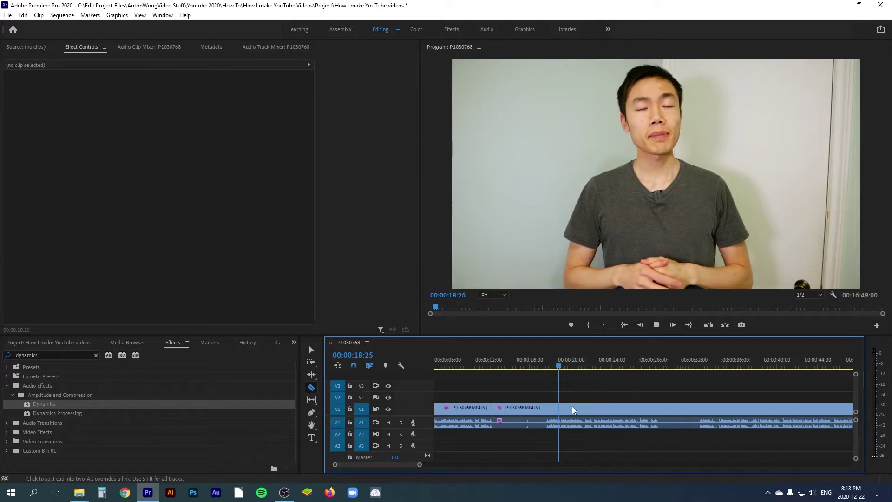
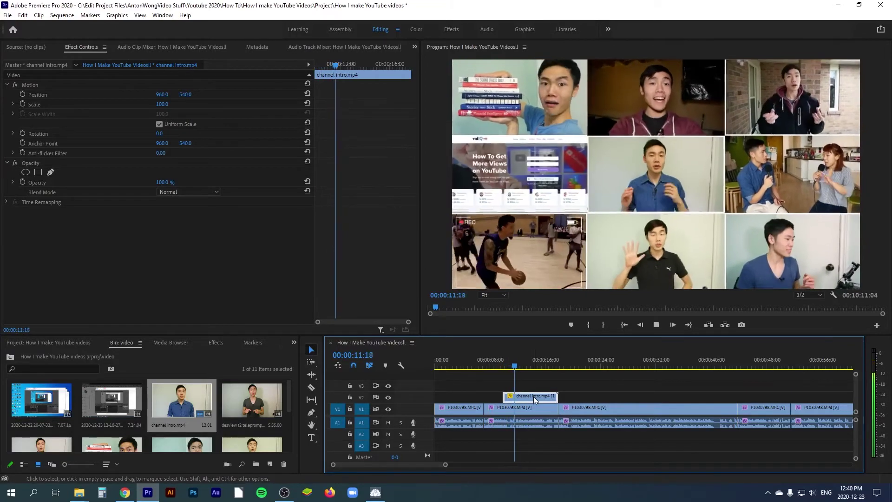
# Move the channel intro clip down to video track V1, and set the subscribe graphic's font to the match for "beb"
pyautogui.moveTo(534, 400); pyautogui.dragTo(534, 409)
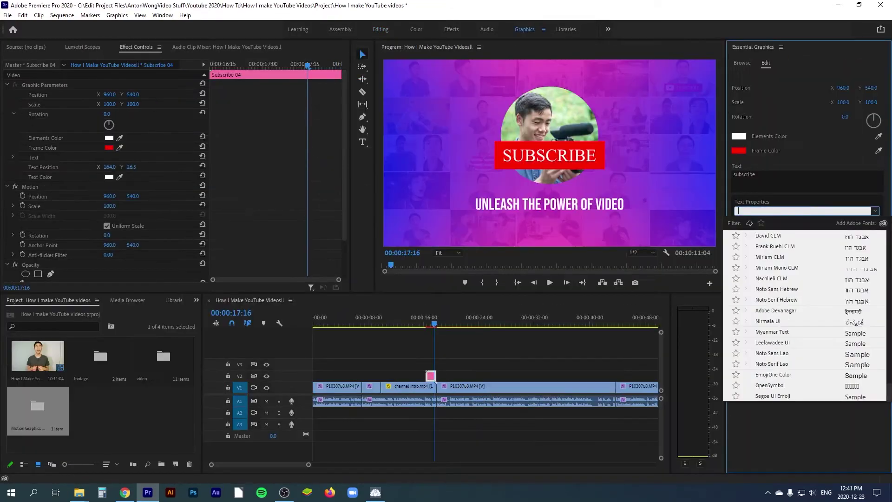
pyautogui.write('beb')
pyautogui.press('Return')
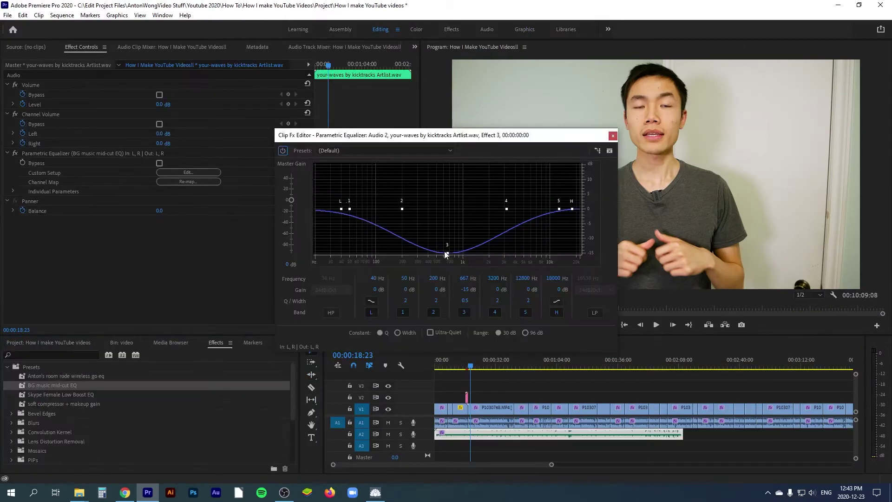
# Lower the music's equalizer band 3 to -15 dB at 667 Hz and duplicate the music clip farther along track A2
pyautogui.moveTo(447, 253); pyautogui.dragTo(449, 252)
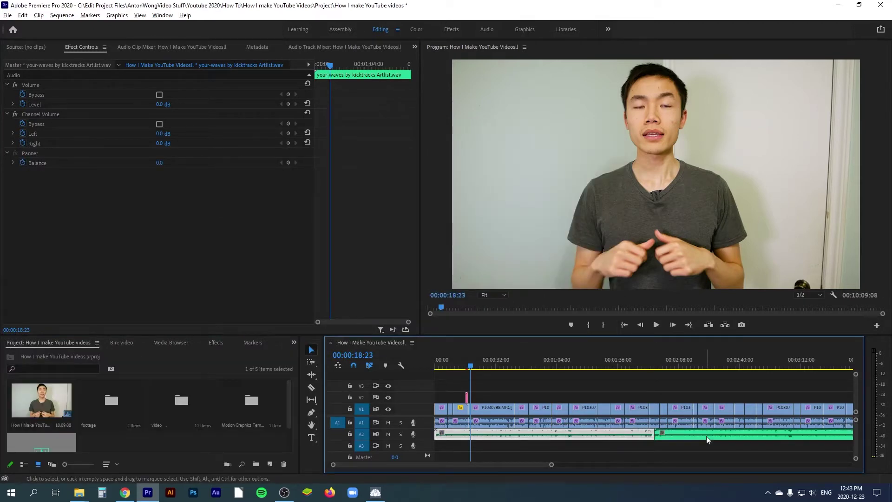
pyautogui.hscroll(3, 679, 438)
pyautogui.moveTo(537, 432); pyautogui.dragTo(764, 432)
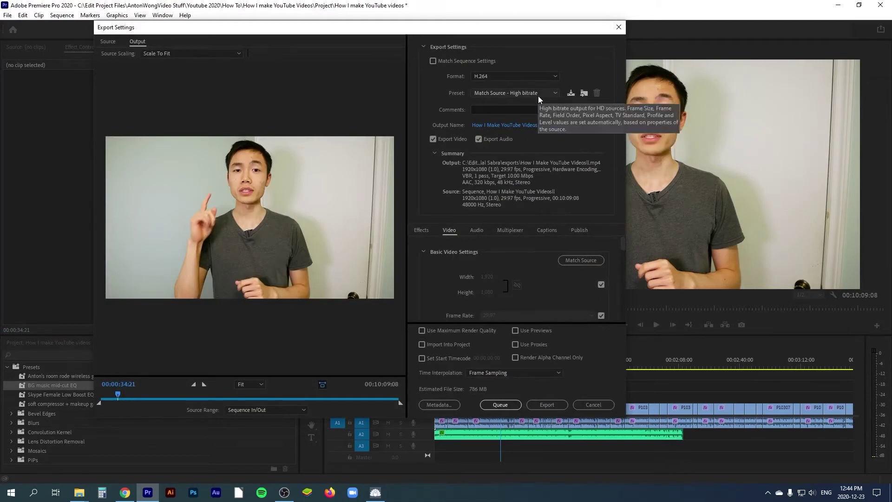
# Set the sequence's export format to H.264 and open the export preset choices
pyautogui.click(519, 75)
pyautogui.click(502, 197)
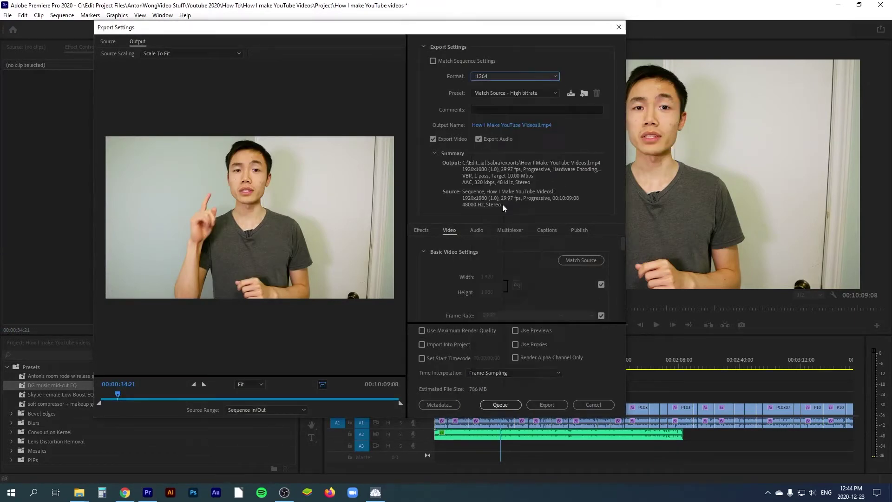
pyautogui.click(516, 92)
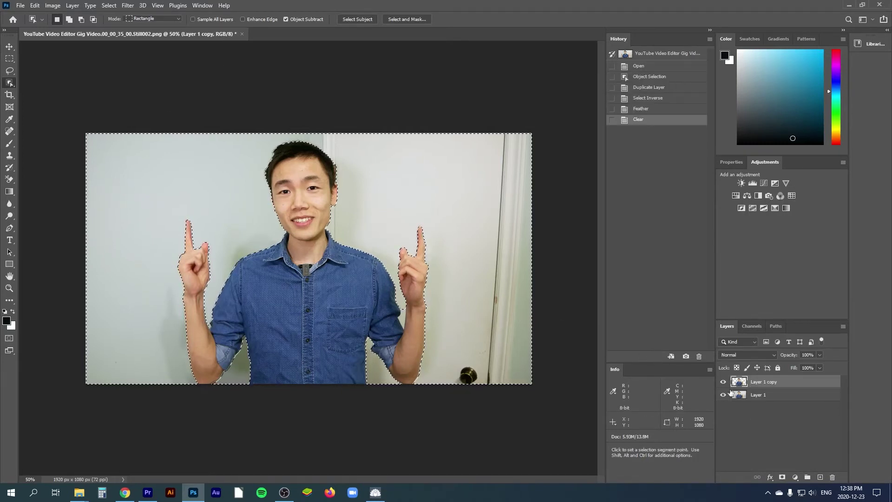
# In Photoshop, hide Layer 1 beneath the copy with the cleared background
pyautogui.click(724, 395)
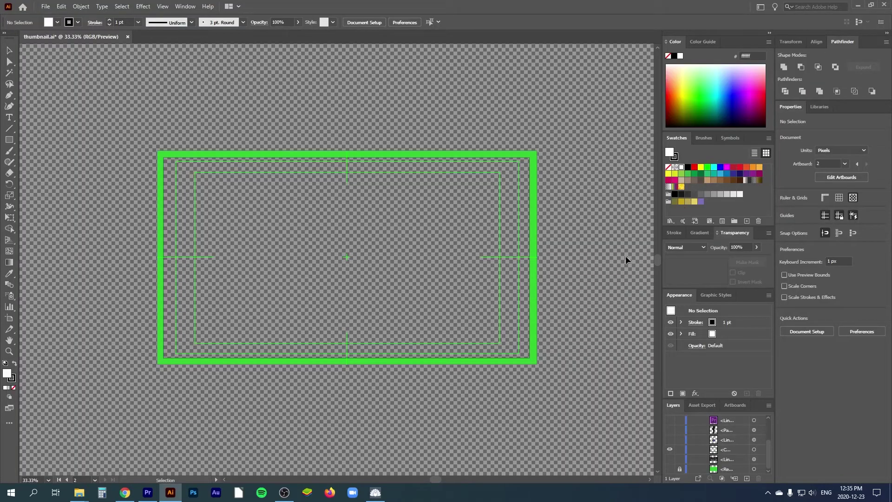
# In Illustrator, show the blurred editing timeline image in the thumbnail and nudge it to X 960.5 px, Y 540 px
pyautogui.moveTo(432, 233)
pyautogui.mouseDown()
pyautogui.moveTo(428, 241)
pyautogui.moveTo(438, 239)
pyautogui.moveTo(431, 228)
pyautogui.mouseUp()
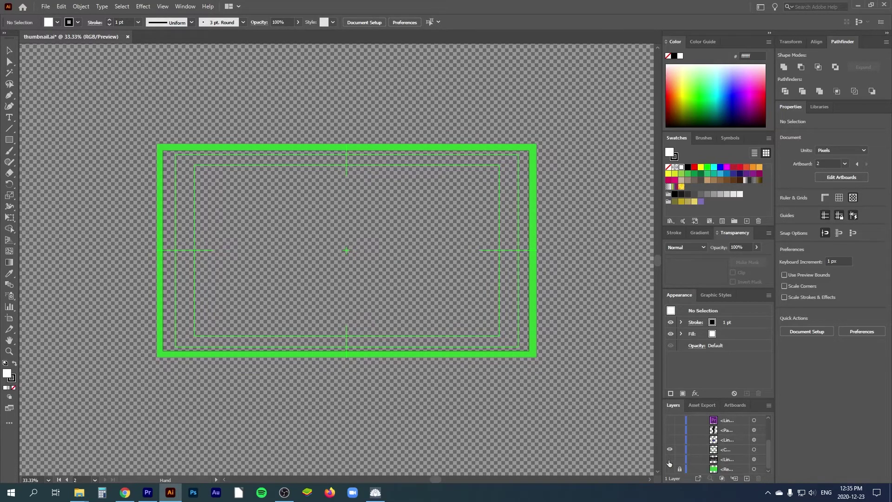
pyautogui.click(669, 459)
pyautogui.scroll(1, 402, 229)
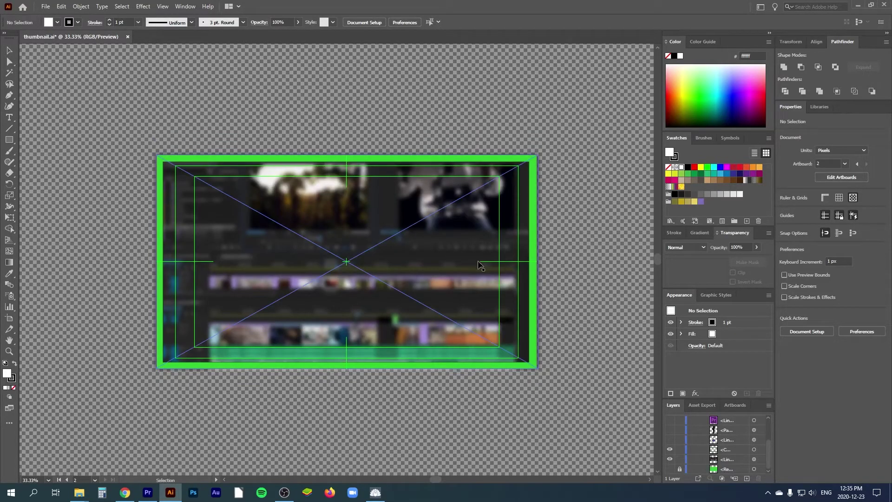
pyautogui.moveTo(404, 264); pyautogui.dragTo(410, 266)
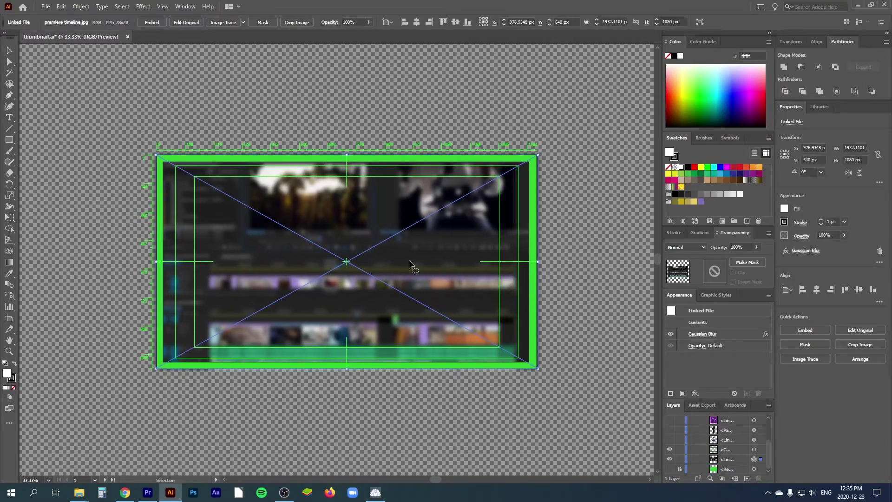
pyautogui.hotkey('ctrl', '+')
pyautogui.scroll(2, 671, 443)
# Show the Resolve, YouTube and Premiere logos, the VLOGS TUTORIALS & MORE! text and the presenter cut-out in the thumbnail
pyautogui.click(670, 430)
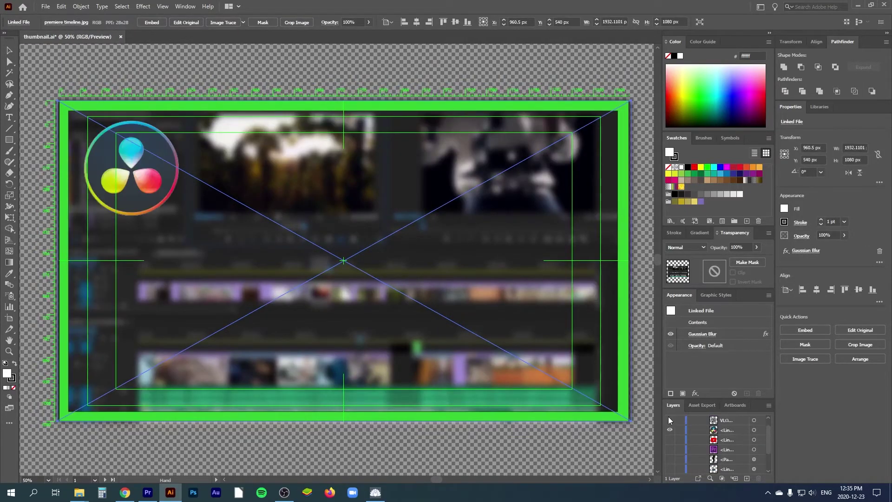
pyautogui.click(669, 420)
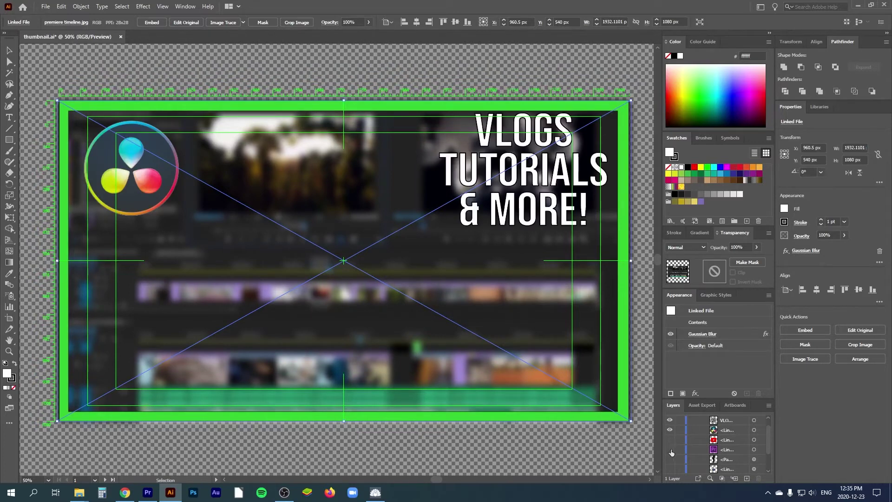
pyautogui.click(671, 439)
pyautogui.click(670, 450)
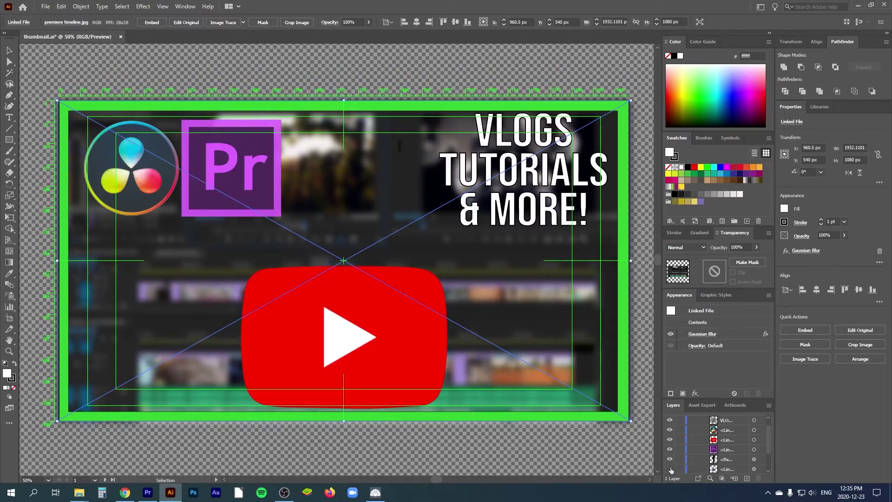
pyautogui.click(670, 469)
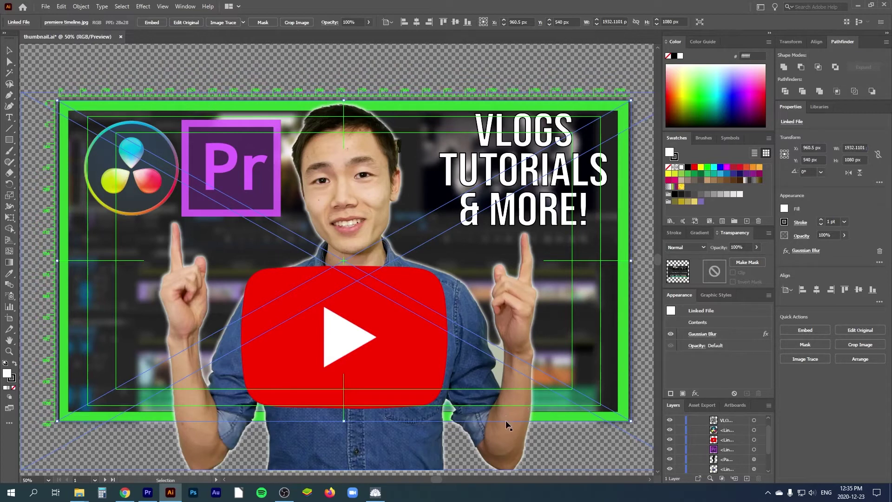
# Nudge the presenter cut-out, the Premiere and Resolve logos and the VLOGS TUTORIALS & MORE! text within the thumbnail
pyautogui.moveTo(506, 428); pyautogui.dragTo(502, 436)
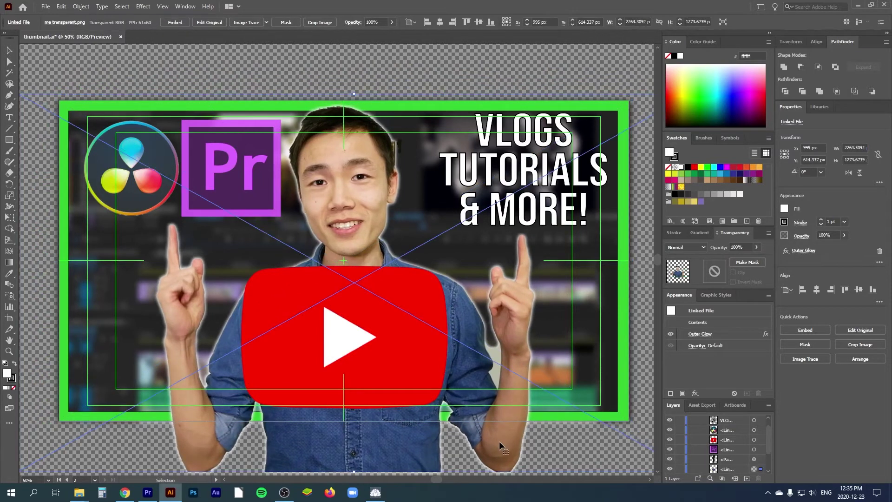
pyautogui.click(406, 293)
pyautogui.moveTo(273, 172); pyautogui.dragTo(282, 174)
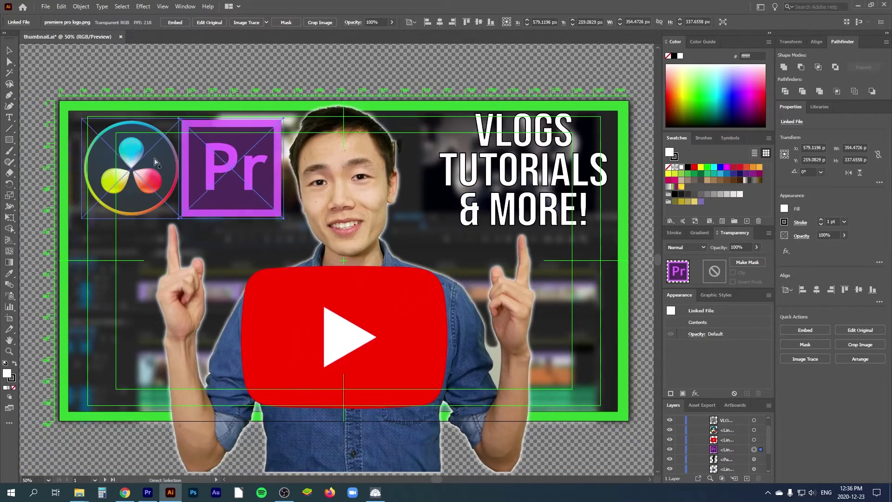
pyautogui.moveTo(178, 154); pyautogui.dragTo(182, 160)
pyautogui.click(531, 173)
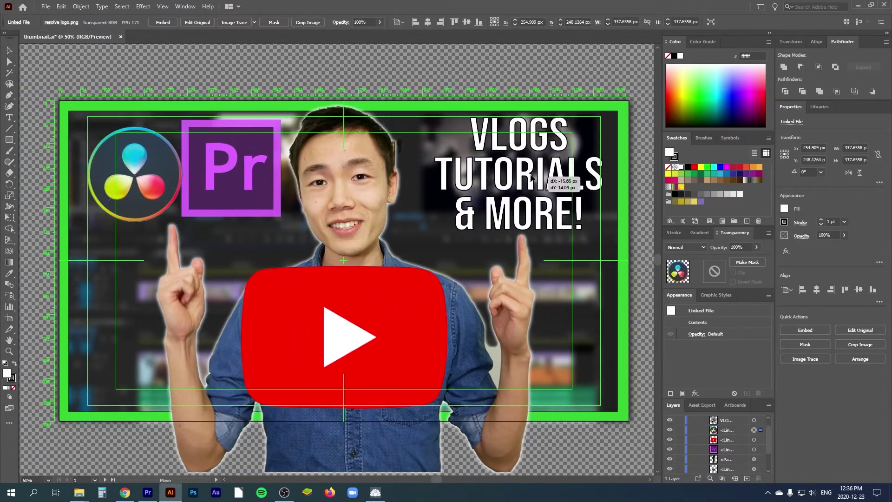
# Apply a white Outer Glow to the Premiere logo in Screen mode with 75% opacity and 5 px blur
pyautogui.click(231, 167)
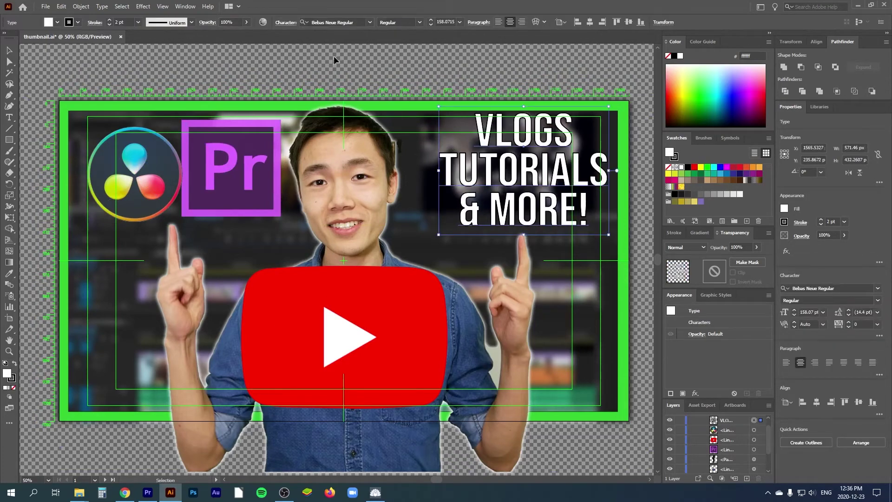
pyautogui.click(142, 6)
pyautogui.moveTo(219, 114)
pyautogui.click(261, 143)
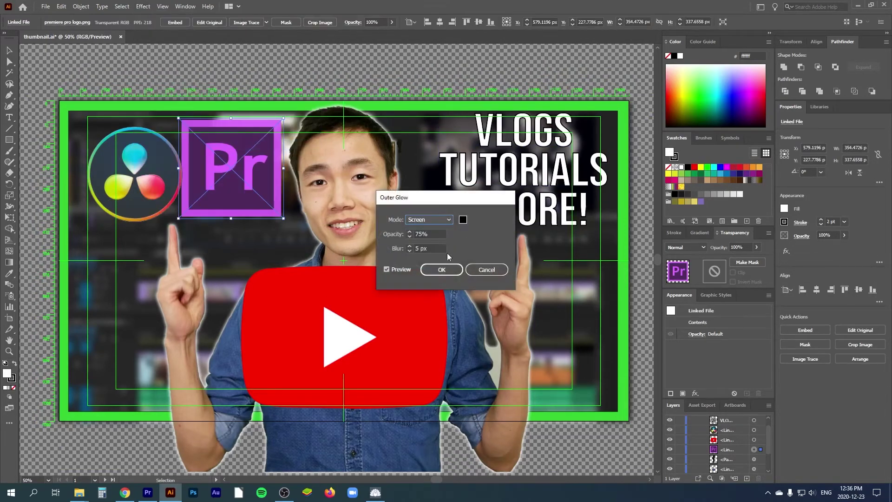
pyautogui.click(463, 219)
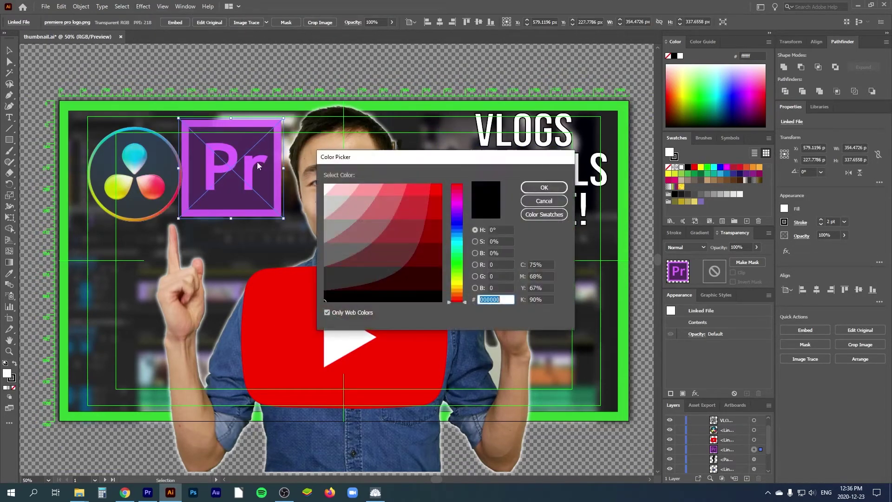
pyautogui.click(324, 186)
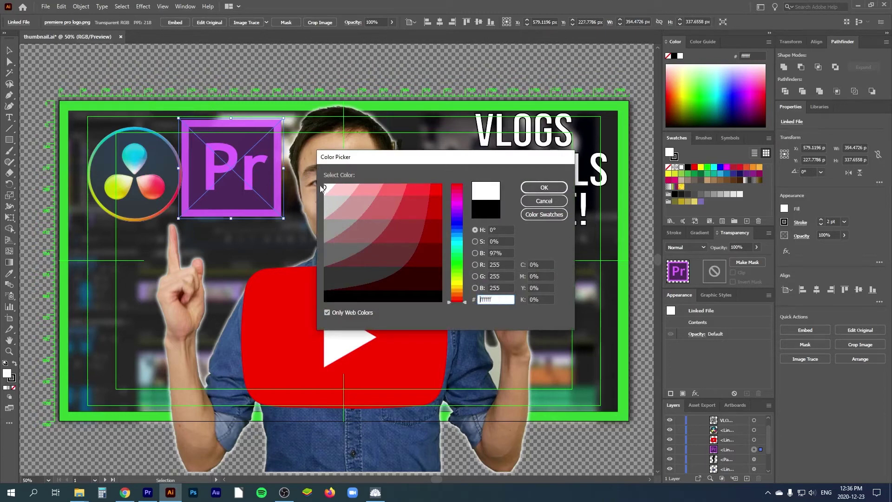
pyautogui.click(542, 187)
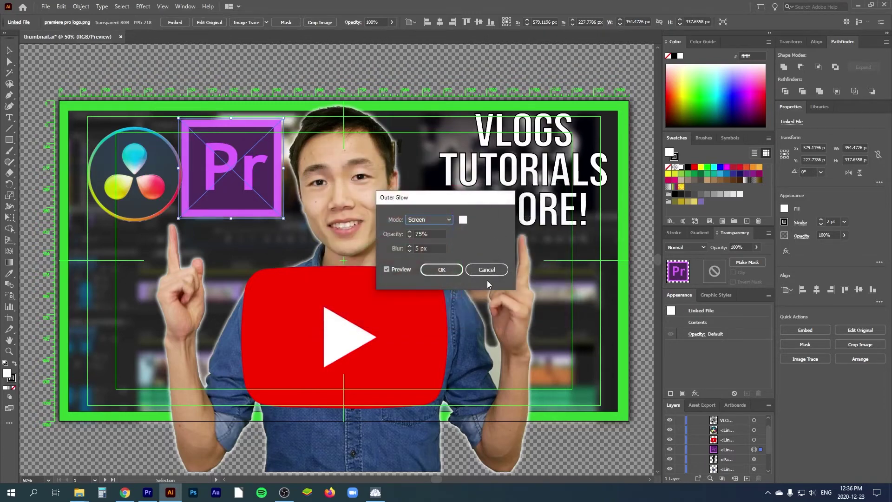
pyautogui.click(442, 269)
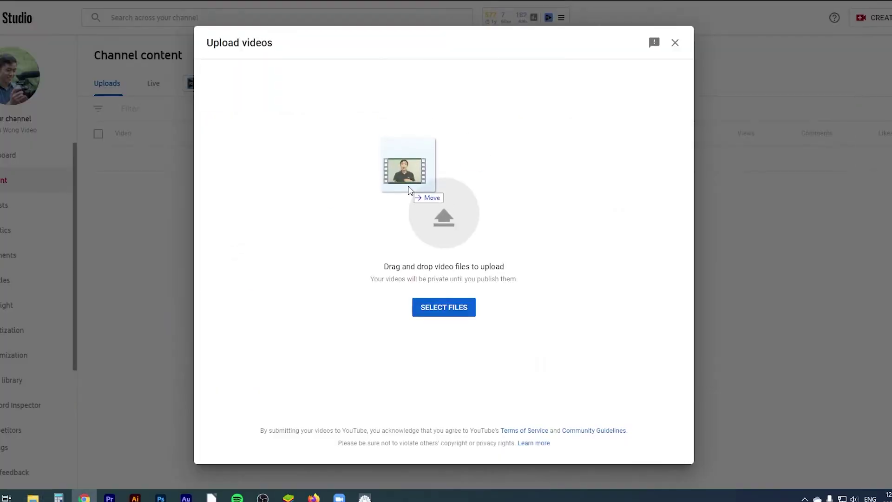
# Upload the video file What happened to my other channel.mp4 and title it What Happened to my Other Channel
pyautogui.moveTo(405, 196); pyautogui.dragTo(400, 195)
pyautogui.click(307, 172)
pyautogui.write('Other Channel')
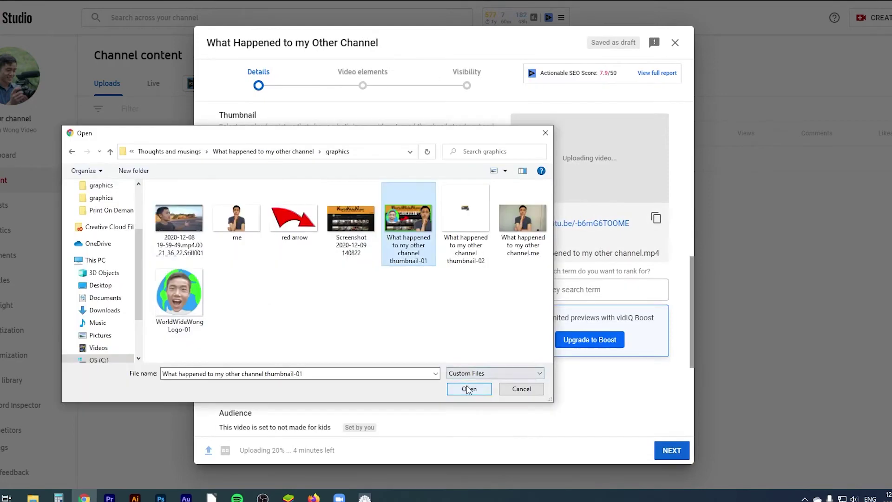
# Set What happened to my other channel thumbnail-01 as the thumbnail and begin the description with an introduction about the previous channel
pyautogui.click(467, 389)
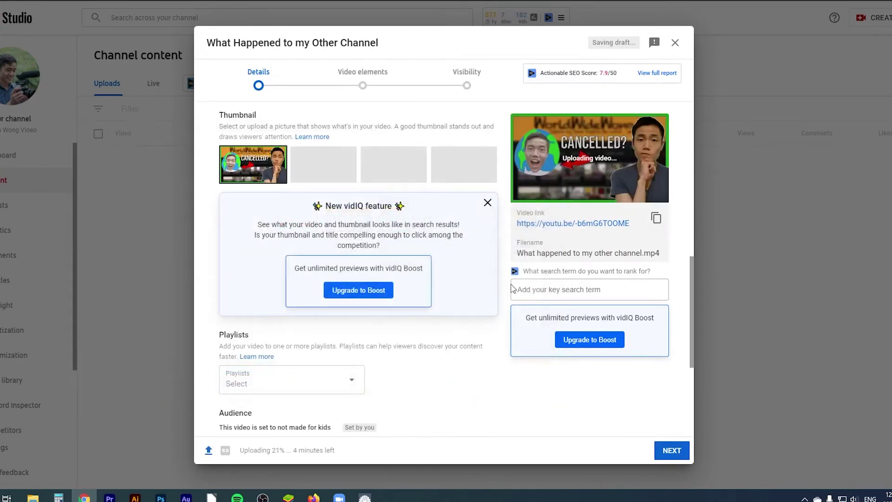
pyautogui.write('In')
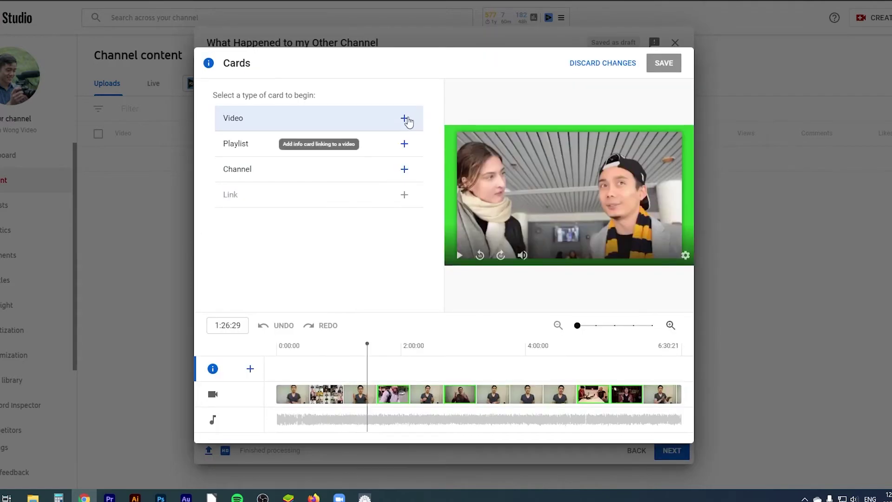
# Add a video card at 1:26:29 linking to the What Happened To My Other Channel video, and adjust the end screen timeline
pyautogui.click(408, 119)
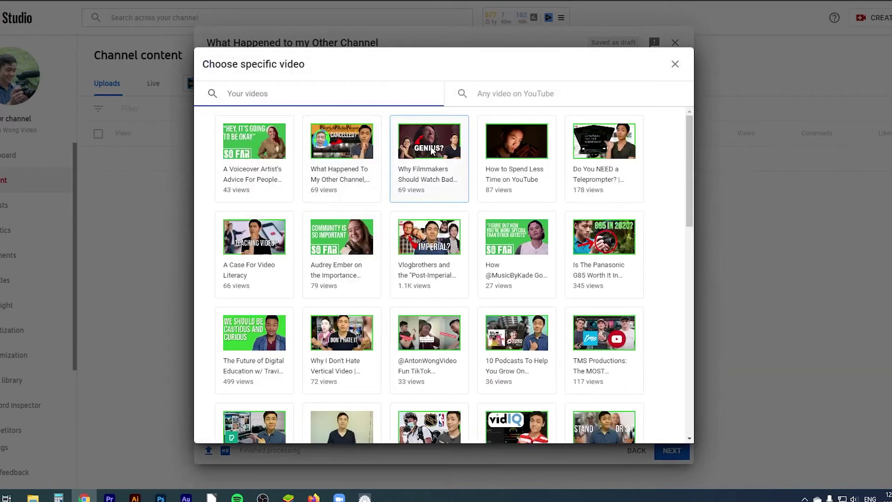
pyautogui.click(353, 149)
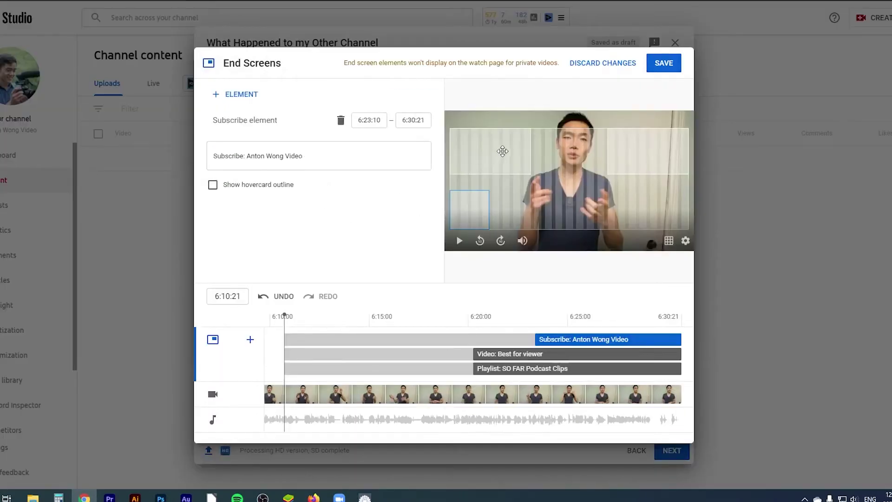
pyautogui.moveTo(500, 322); pyautogui.dragTo(601, 312)
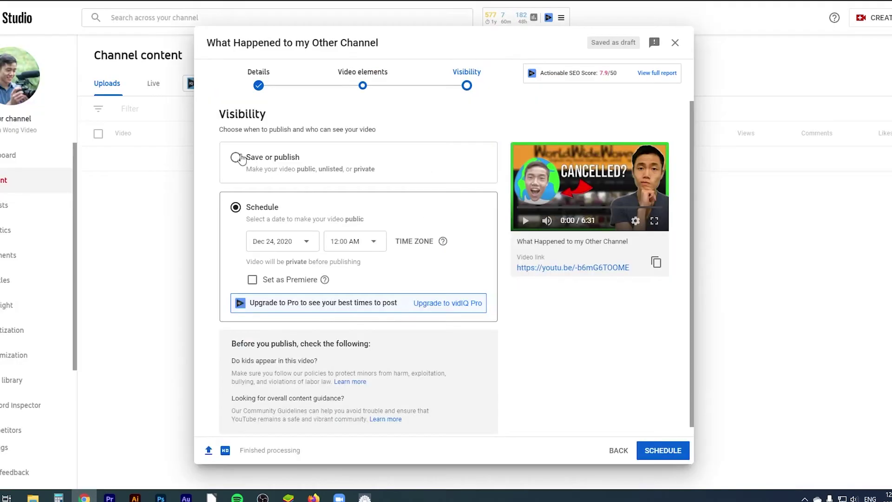
# Switch the video's visibility from scheduled release to Save or publish and choose who can see it
pyautogui.click(236, 158)
pyautogui.click(276, 270)
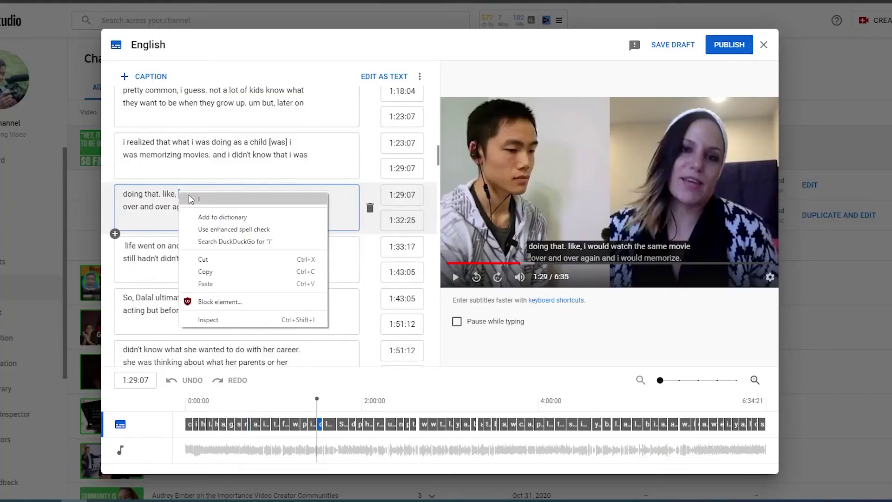
# Capitalize the pronoun "I" in both lines of the English caption starting at 1:29:07
pyautogui.press('Escape')
pyautogui.rightClick(210, 207)
pyautogui.click(228, 215)
# Capitalize every standalone "I" in the English caption starting at 1:33:17
pyautogui.click(270, 258)
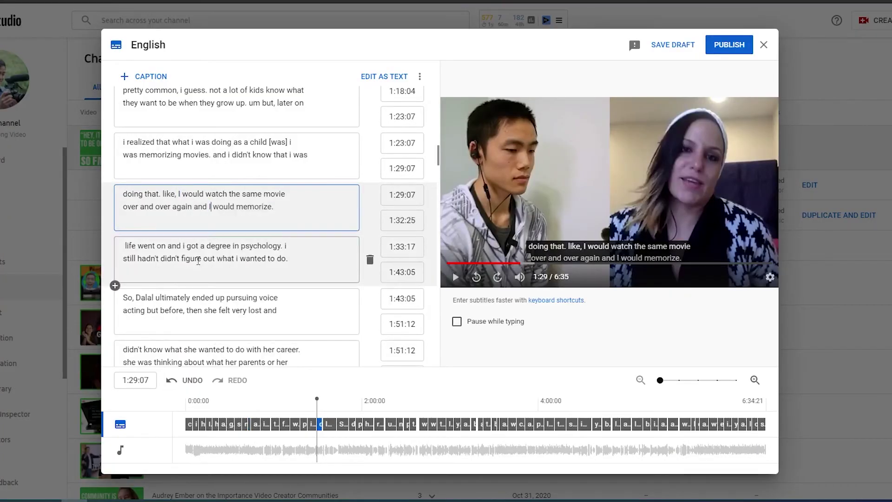
pyautogui.rightClick(285, 194)
pyautogui.click(302, 202)
pyautogui.rightClick(183, 193)
pyautogui.click(202, 198)
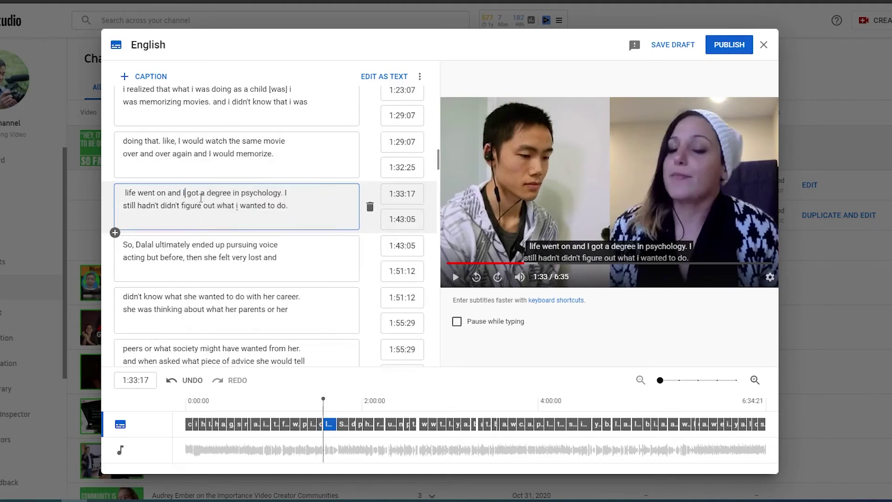
pyautogui.rightClick(236, 206)
pyautogui.click(253, 214)
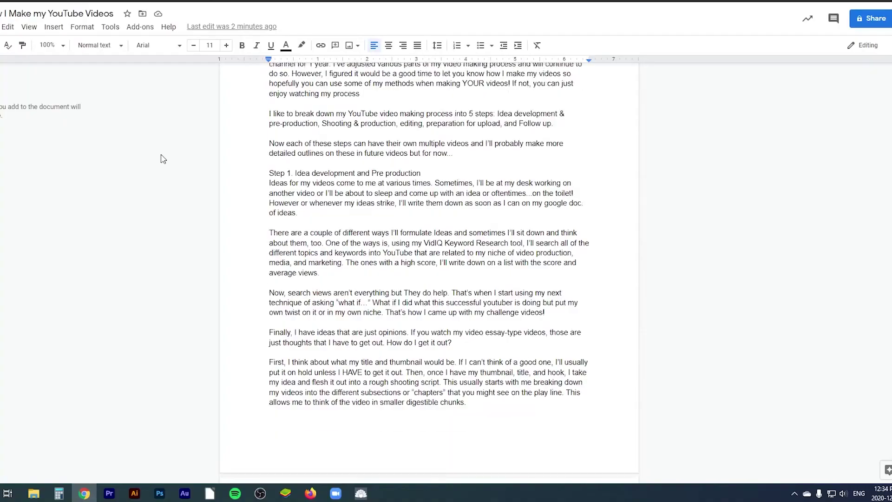
pyautogui.scroll(-1, 163, 159)
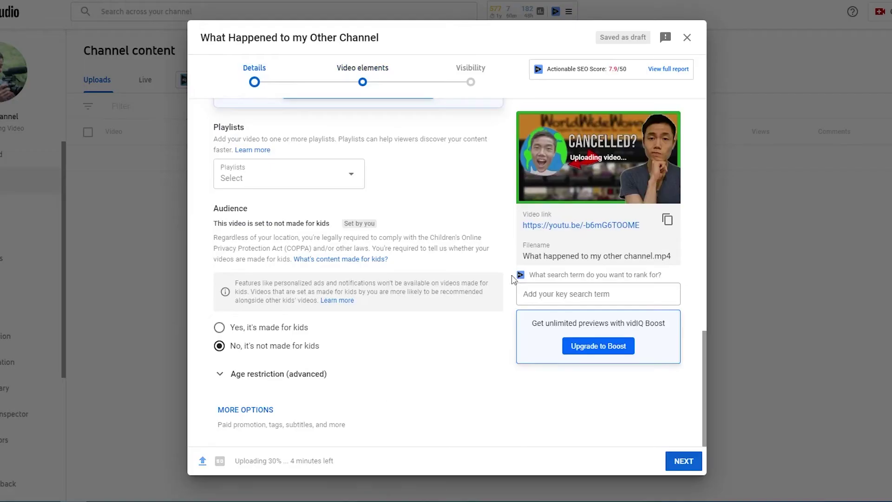
pyautogui.scroll(5, 358, 297)
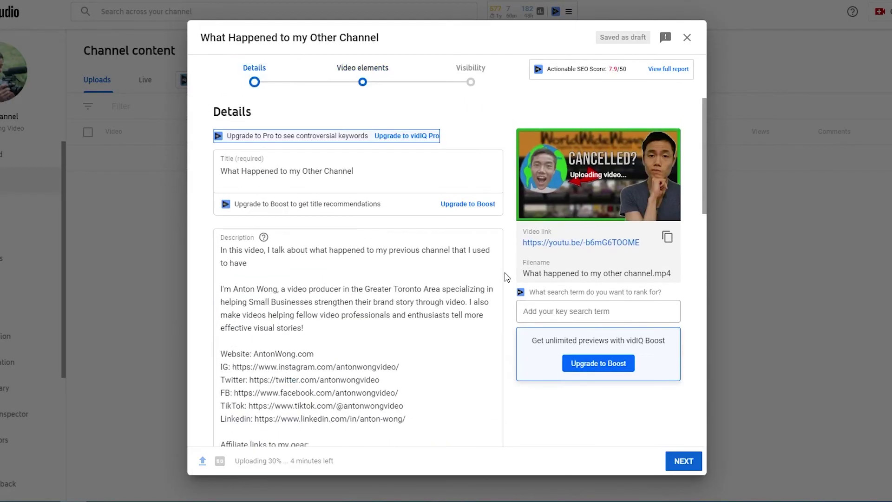